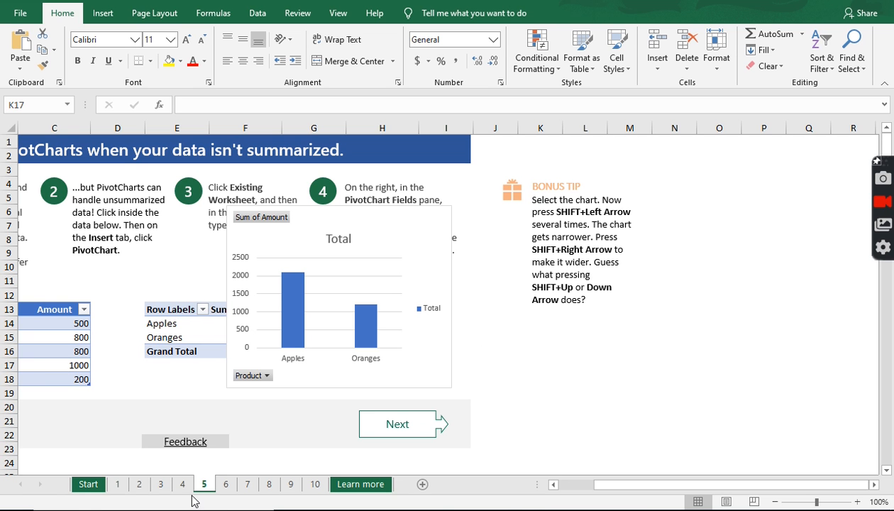
On sheet 6, enter Fruits in cell G14 and Vegetables in cell G17 of the Department column.
{"action": "left_click", "coordinate": [226, 489]}
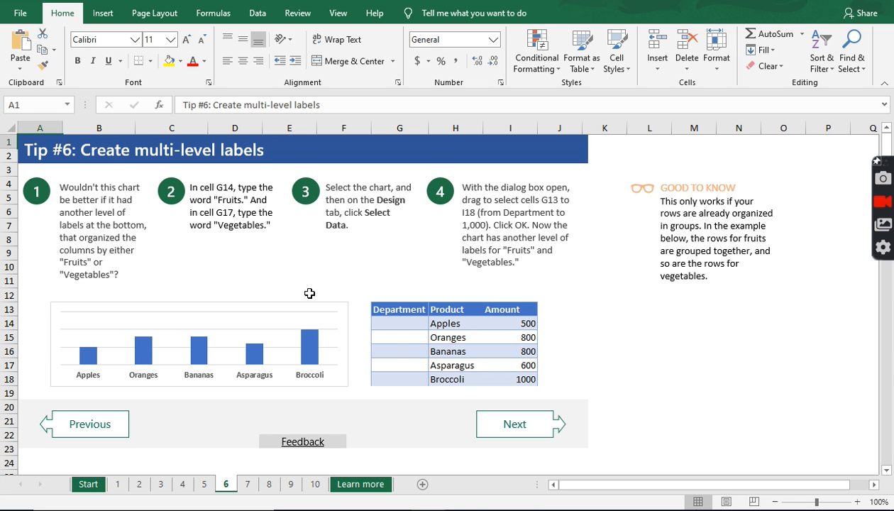
{"action": "left_click", "coordinate": [396, 309]}
{"action": "left_click", "coordinate": [400, 321]}
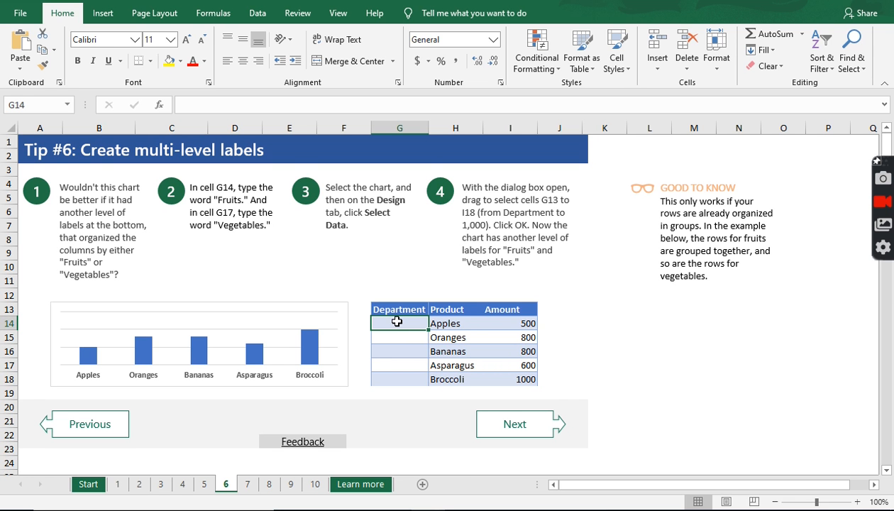
{"action": "type", "text": "Fruits"}
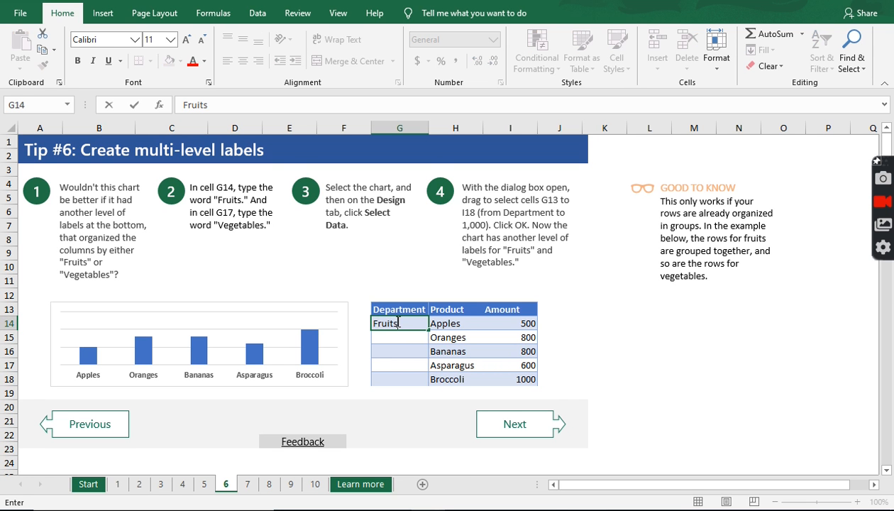
{"action": "key", "text": "Return"}
{"action": "key", "text": "Down"}
{"action": "key", "text": "Down"}
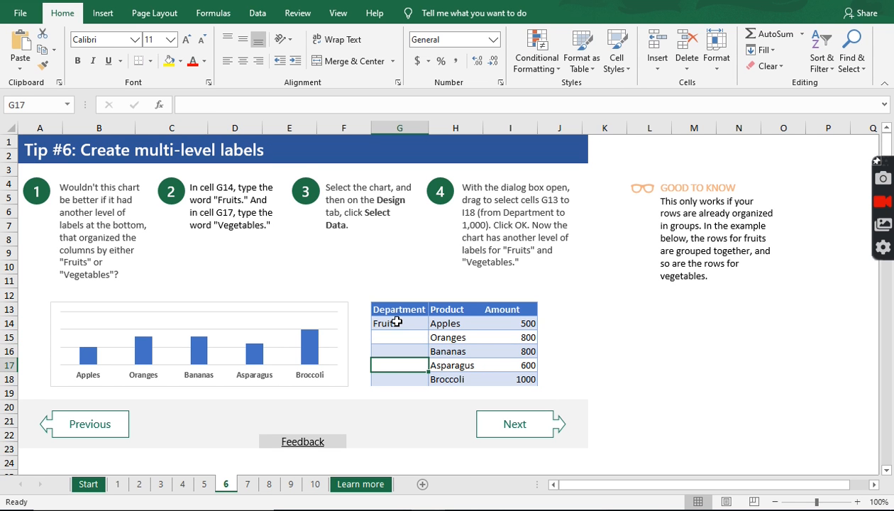
{"action": "type", "text": "Ve"}
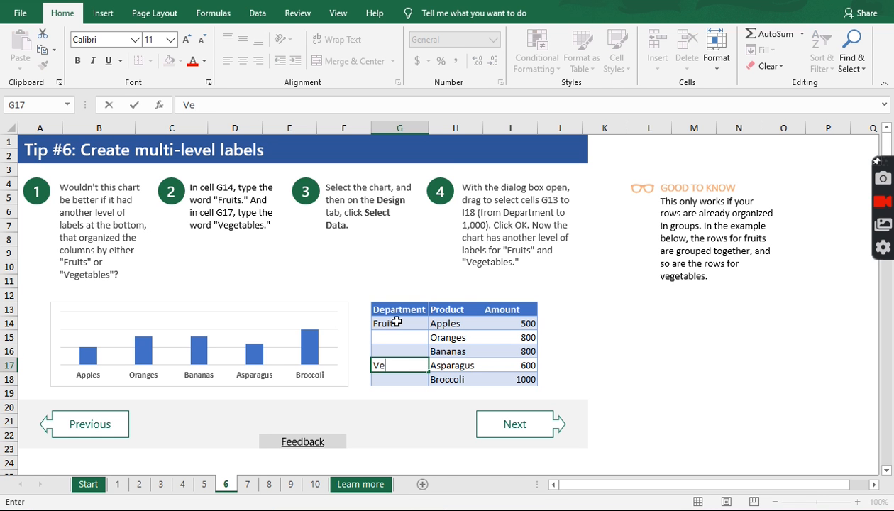
{"action": "type", "text": "getables"}
{"action": "key", "text": "Return"}
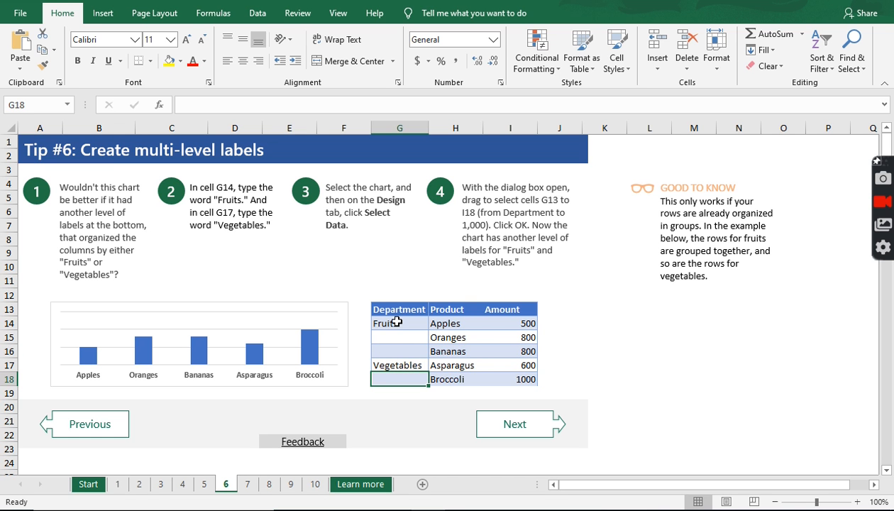
Extend the column chart's source data range to G13:I18 so it includes the Department column.
{"action": "left_click", "coordinate": [344, 312]}
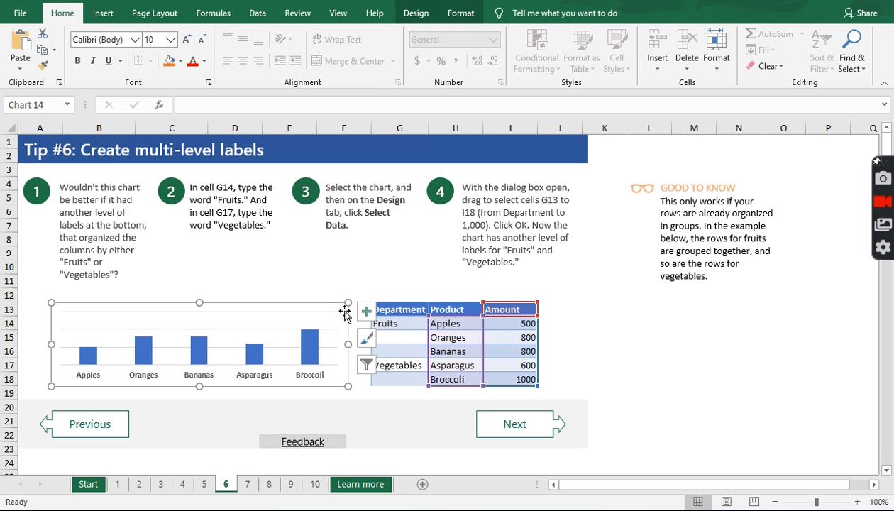
{"action": "left_click", "coordinate": [418, 15]}
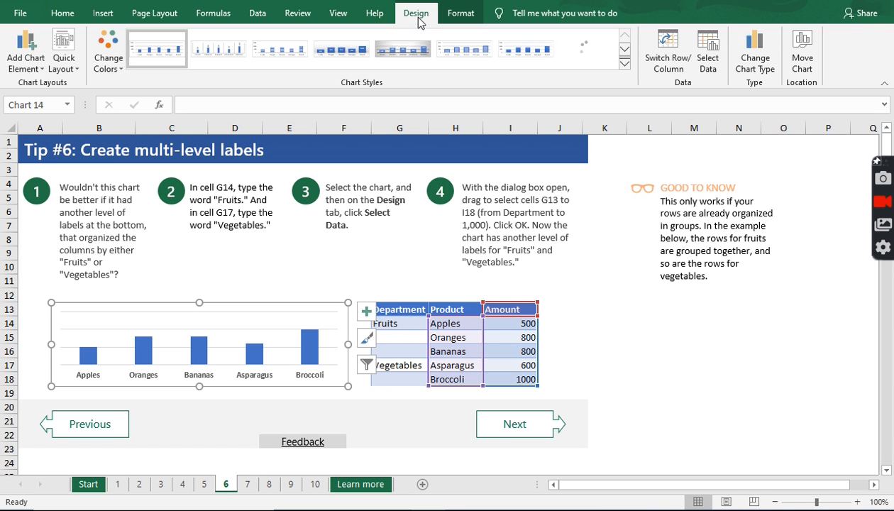
{"action": "left_click", "coordinate": [708, 63]}
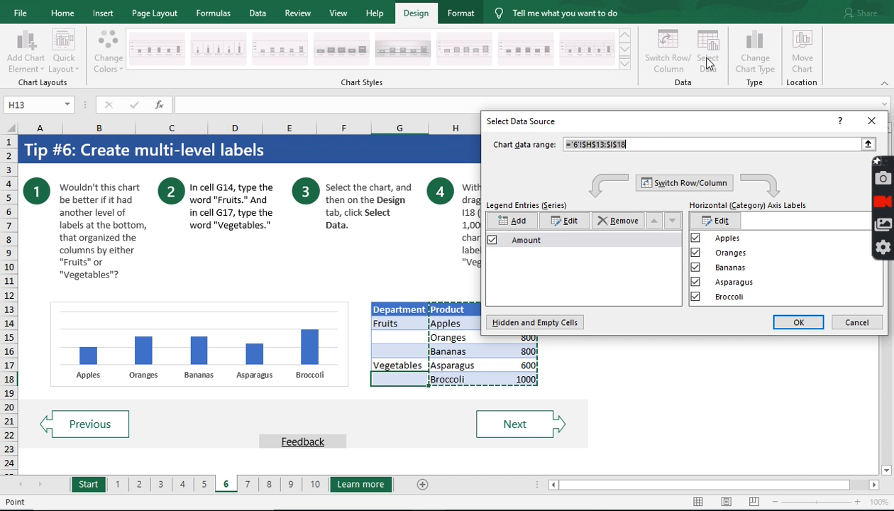
{"action": "left_click_drag", "start_coordinate": [653, 121], "coordinate": [772, 67]}
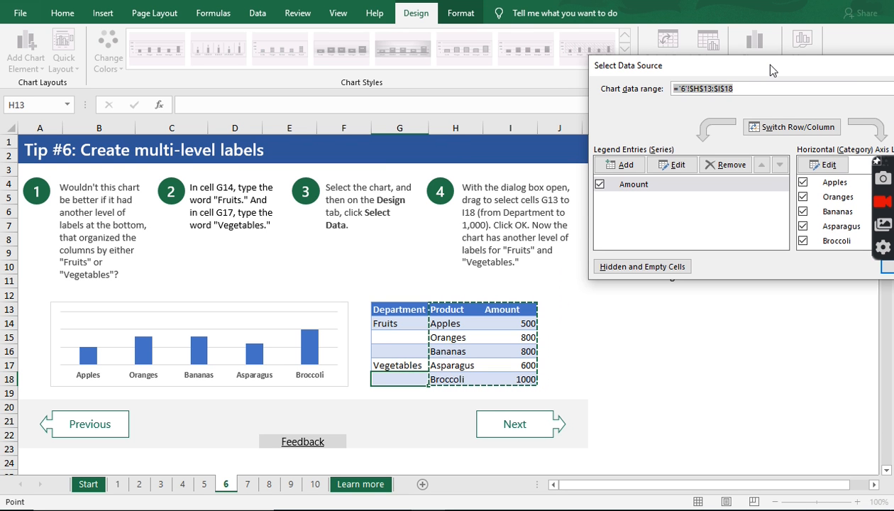
{"action": "left_click_drag", "start_coordinate": [771, 64], "coordinate": [770, 65]}
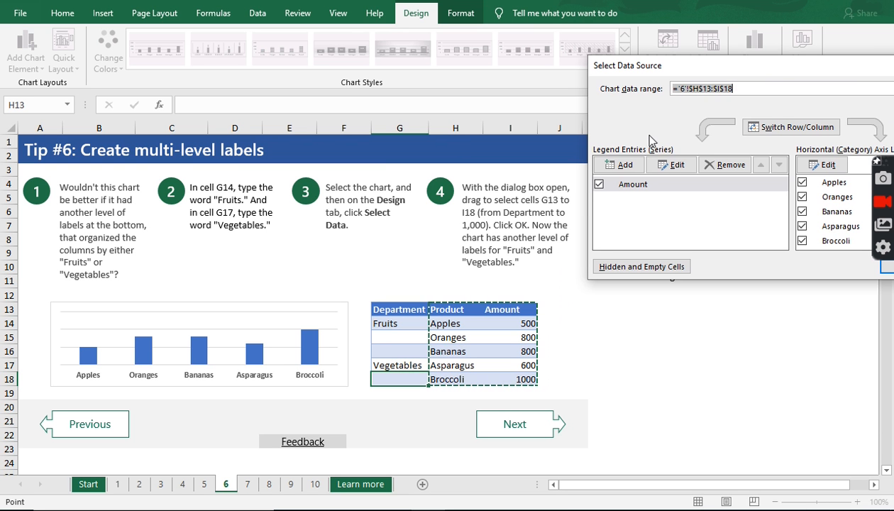
{"action": "left_click", "coordinate": [402, 309]}
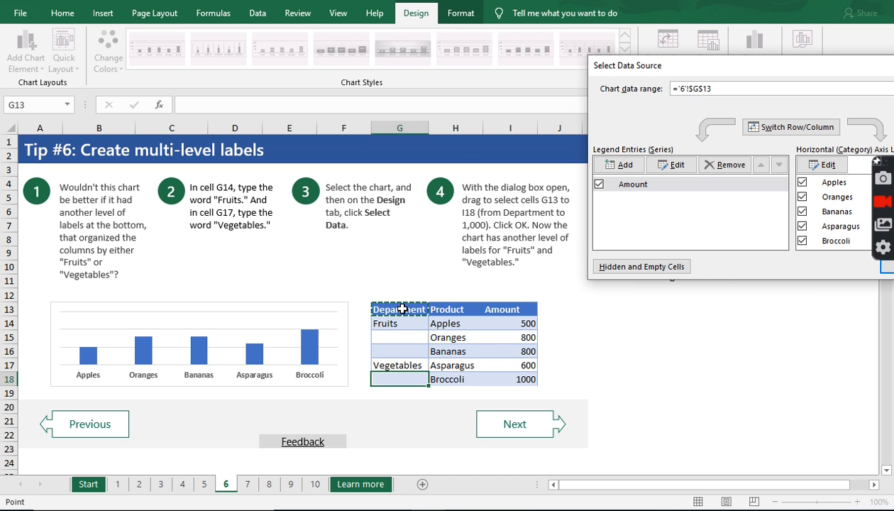
{"action": "left_click_drag", "start_coordinate": [403, 309], "coordinate": [521, 377]}
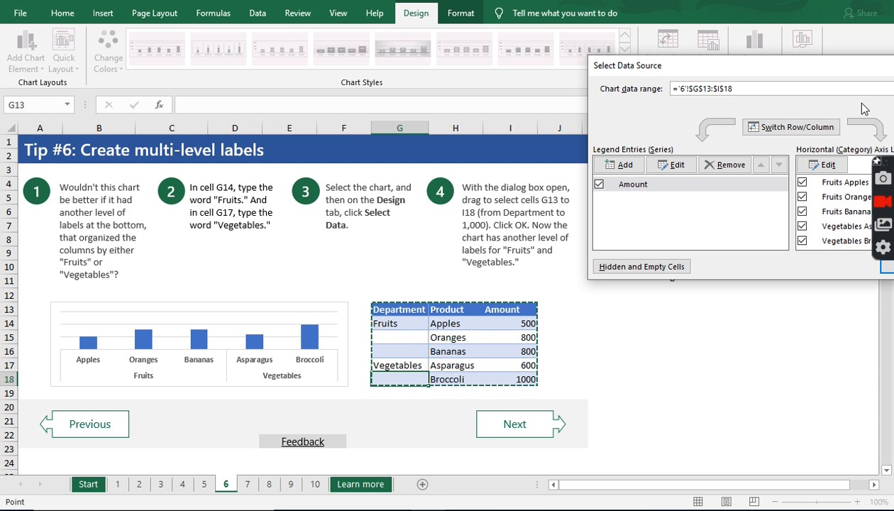
{"action": "left_click_drag", "start_coordinate": [850, 70], "coordinate": [286, 83]}
{"action": "left_click", "coordinate": [338, 281]}
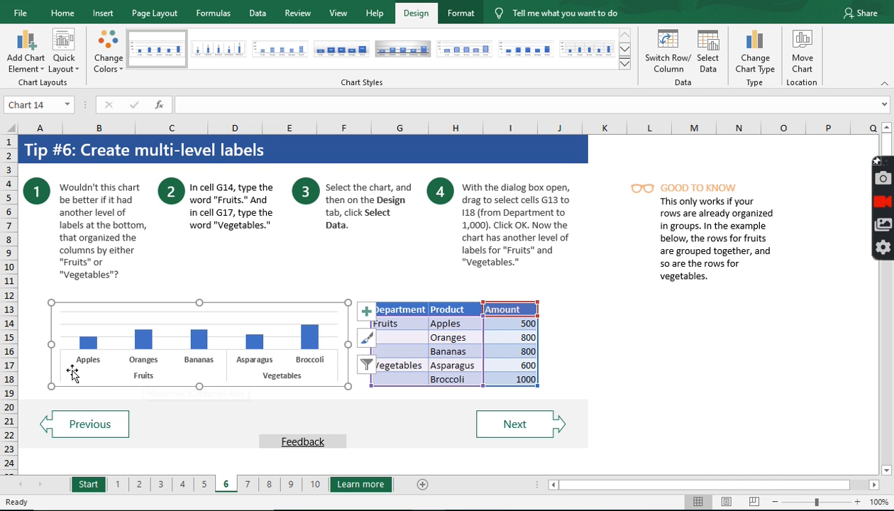
Make the multi-level label chart taller by stretching its upper edge to about row 8.
{"action": "left_click_drag", "start_coordinate": [222, 345], "coordinate": [185, 243]}
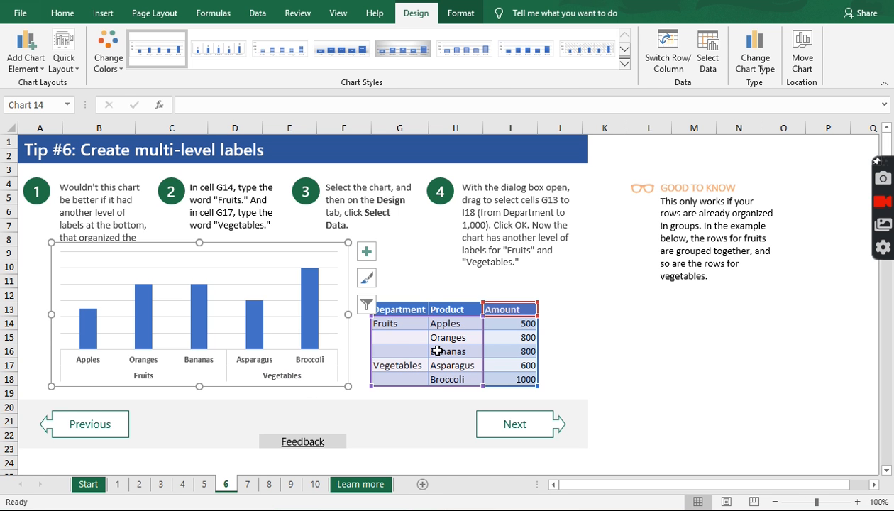
{"action": "left_click", "coordinate": [567, 331]}
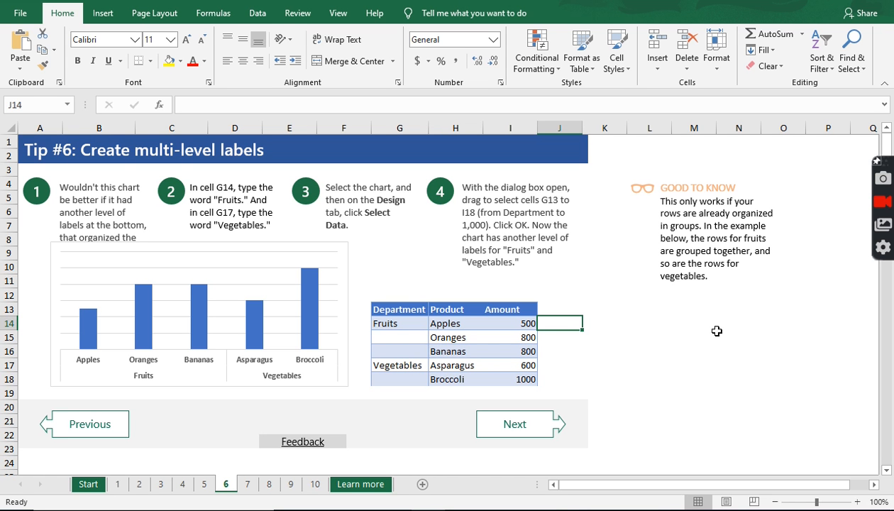
{"action": "left_click", "coordinate": [444, 368]}
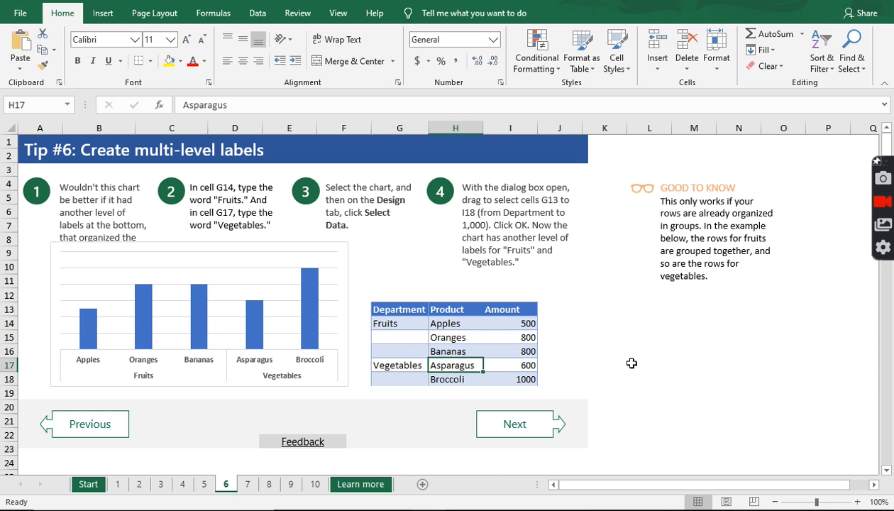
{"action": "scroll", "coordinate": [631, 363], "scroll_direction": "down", "scroll_amount": 4}
{"action": "scroll", "coordinate": [631, 364], "scroll_direction": "up", "scroll_amount": 4}
Change the chart on sheet 7 to a Combo chart with Sales as Clustered Column and Profit % as Line on the secondary axis.
{"action": "left_click", "coordinate": [514, 424]}
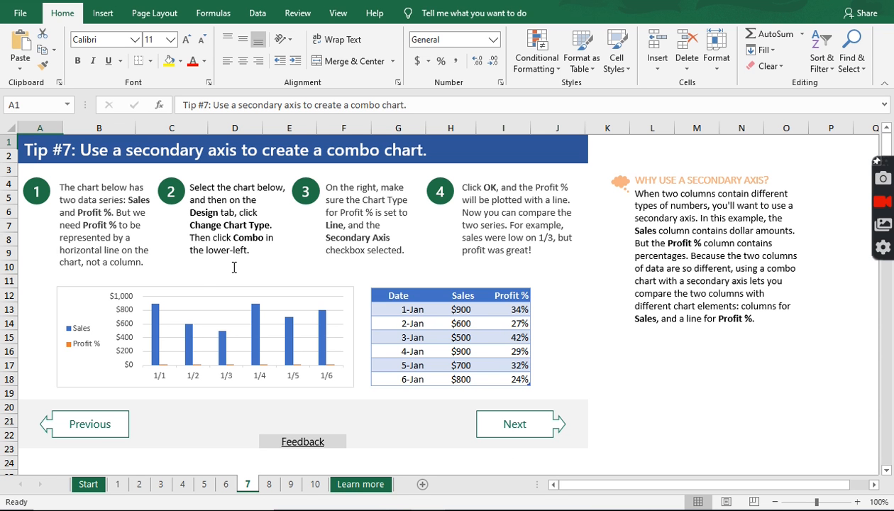
{"action": "left_click", "coordinate": [351, 299]}
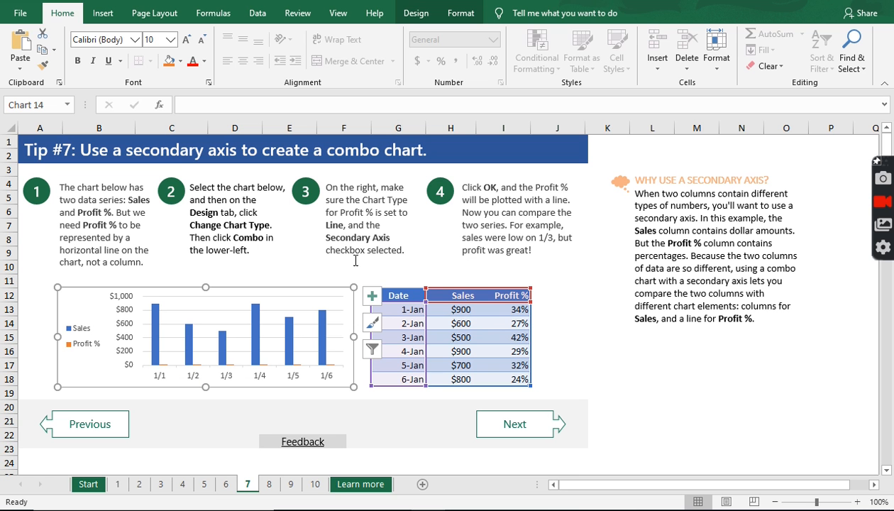
{"action": "left_click", "coordinate": [419, 16]}
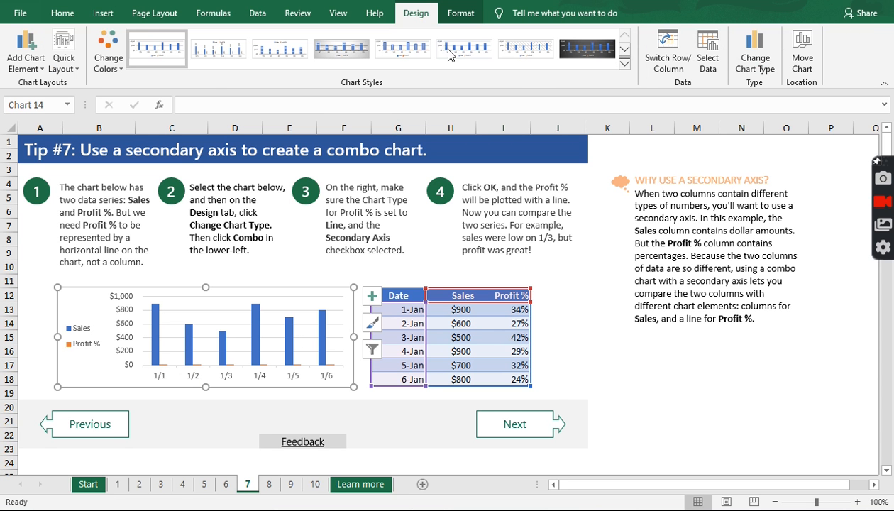
{"action": "left_click", "coordinate": [758, 56]}
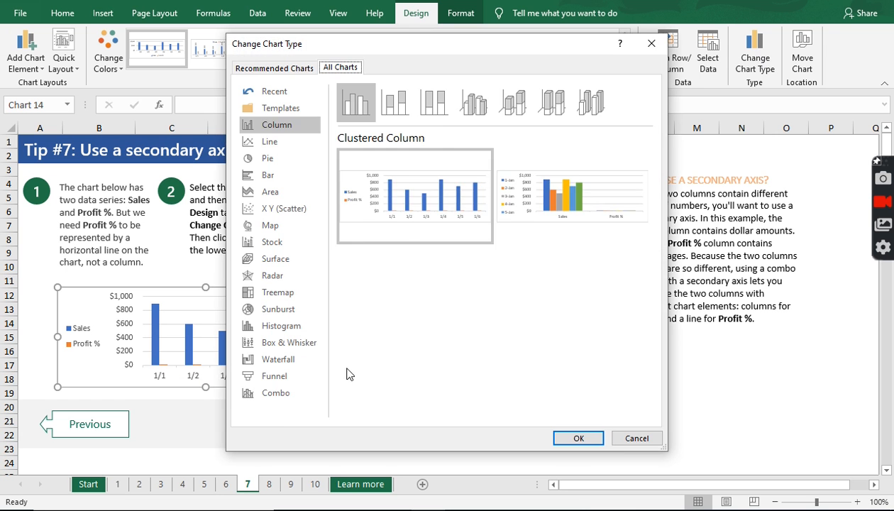
{"action": "left_click", "coordinate": [289, 398]}
{"action": "left_click_drag", "start_coordinate": [499, 53], "coordinate": [734, 53]}
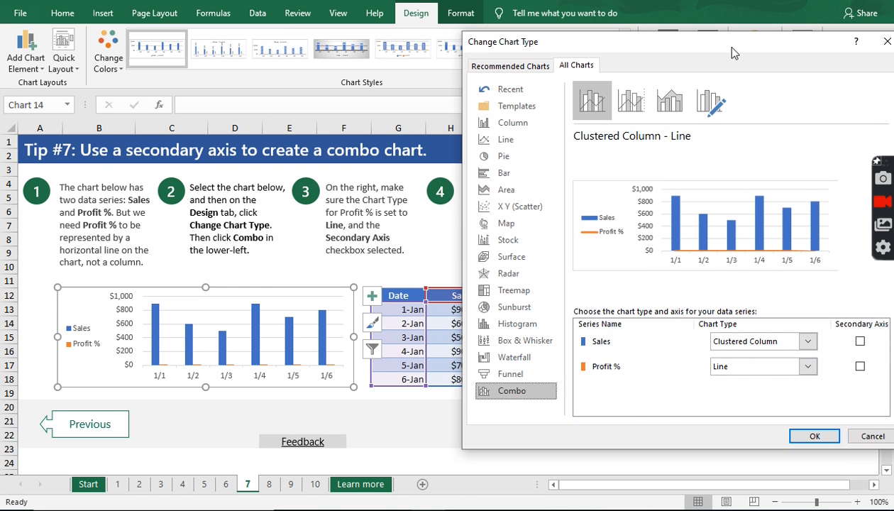
{"action": "left_click", "coordinate": [860, 366]}
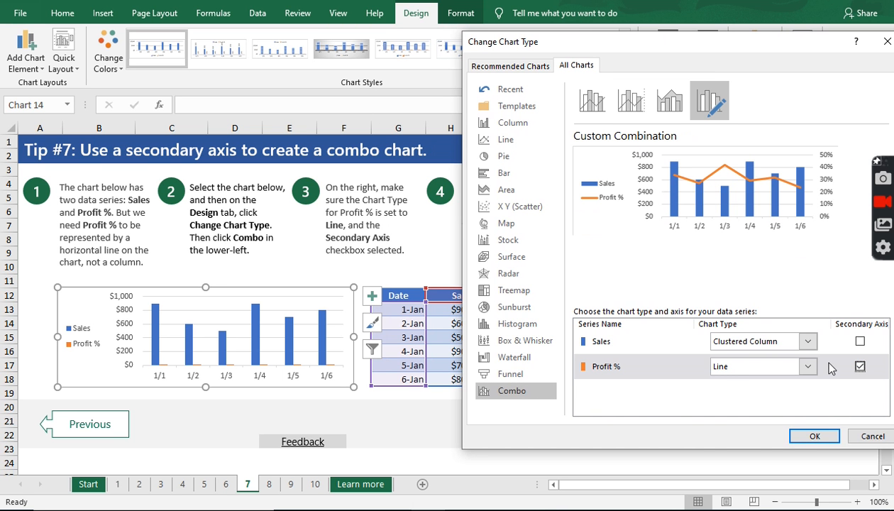
{"action": "left_click", "coordinate": [816, 436]}
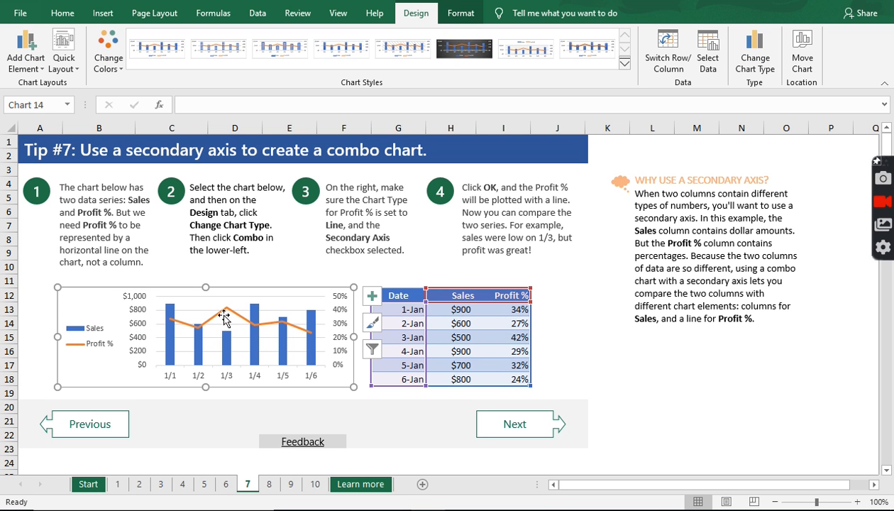
{"action": "mouse_move", "coordinate": [225, 309]}
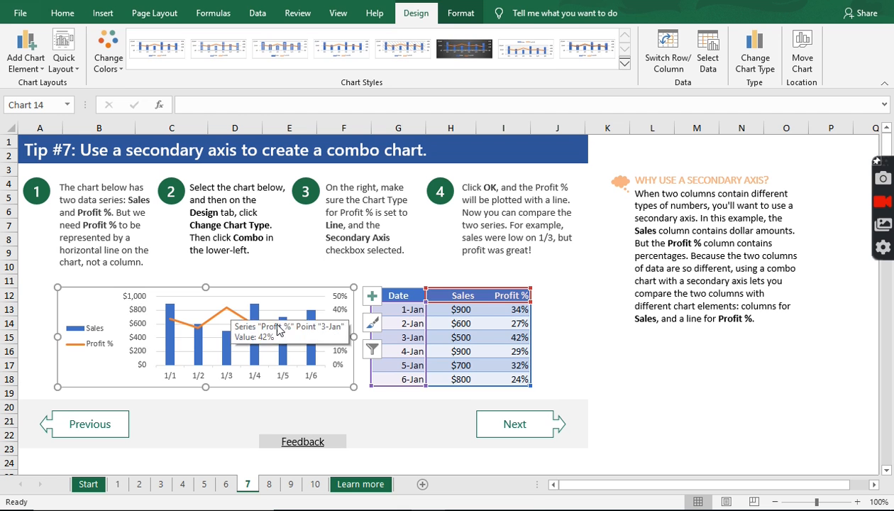
{"action": "left_click", "coordinate": [598, 243]}
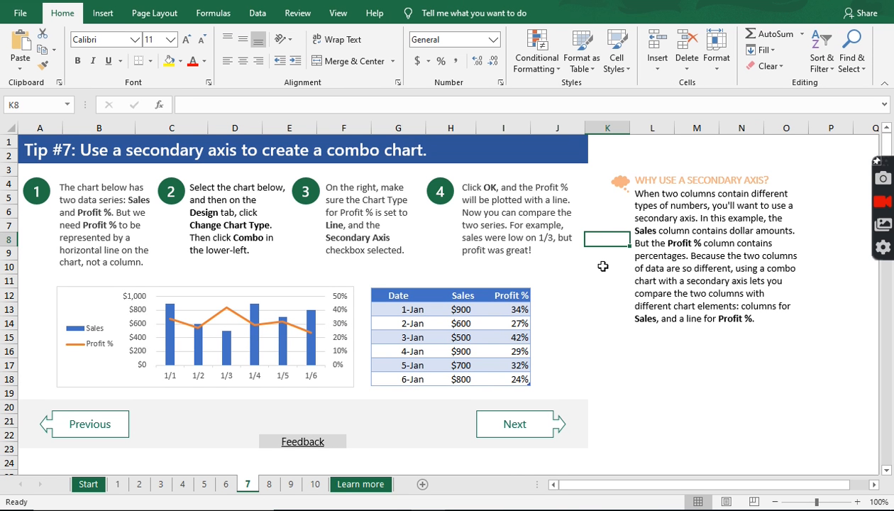